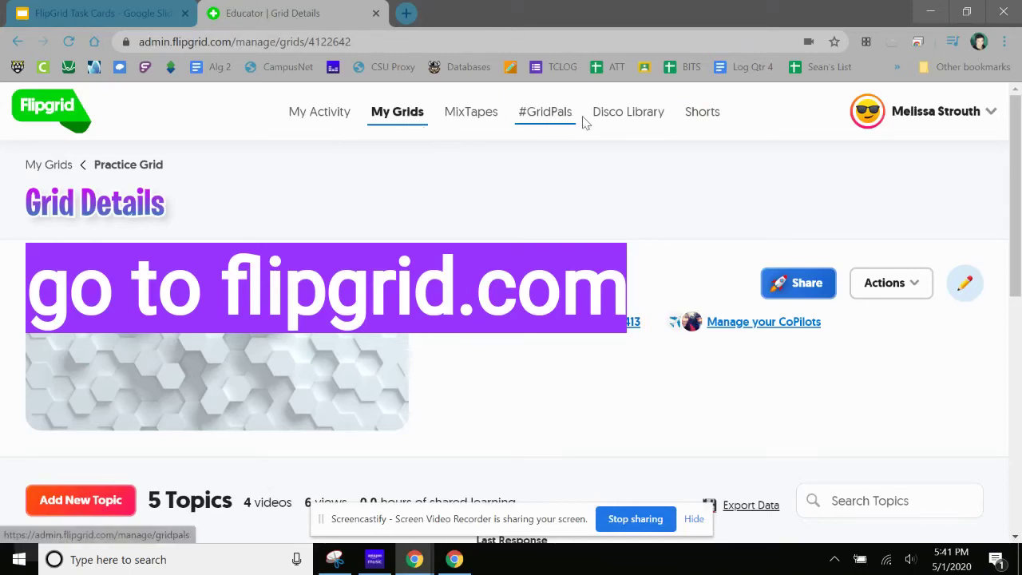
# Step: Go to the Shorts page to start a new Short in the camera recorder
pyautogui.click(702, 116)
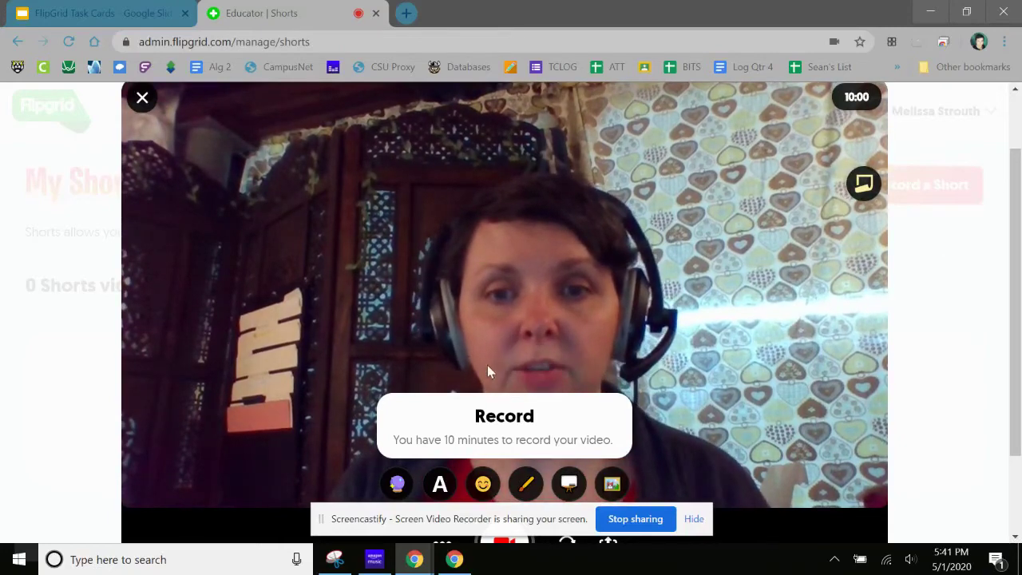
# Step: Apply the Black and White camera filter and choose the red Aa caption style
pyautogui.moveTo(1016, 350)
pyautogui.mouseDown()
pyautogui.moveTo(1016, 381)
pyautogui.moveTo(1017, 356)
pyautogui.mouseUp()
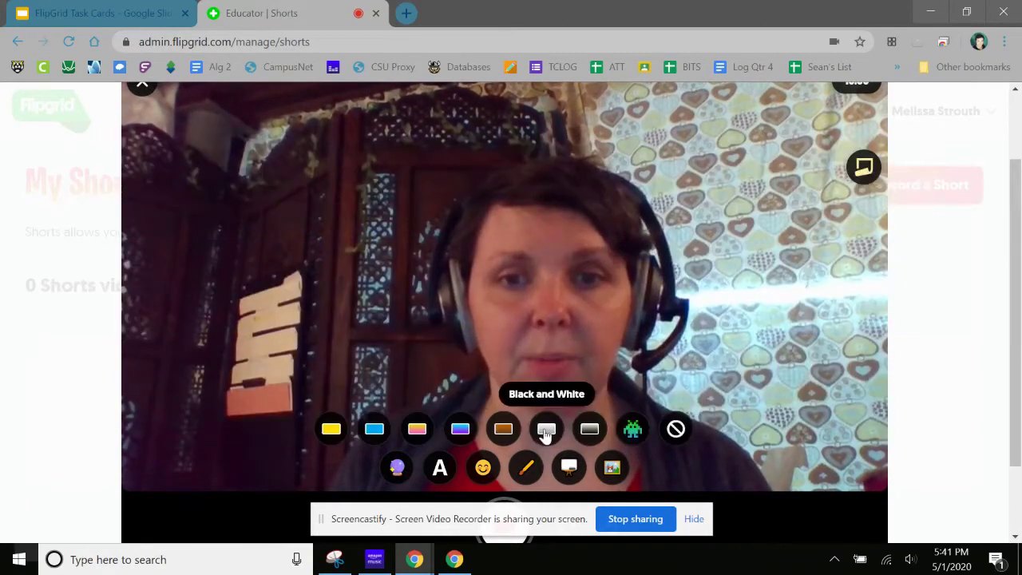
pyautogui.click(546, 432)
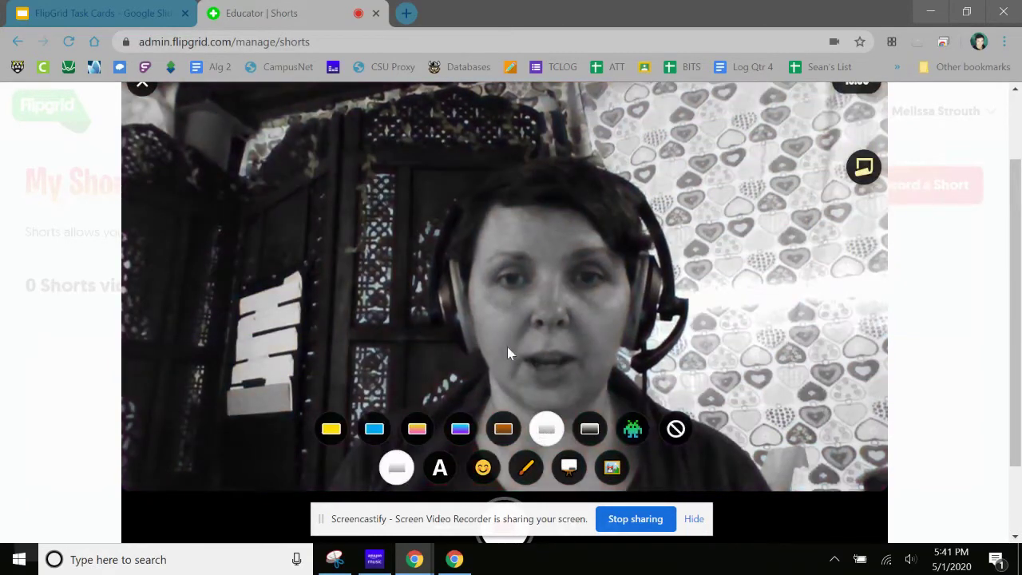
pyautogui.click(441, 471)
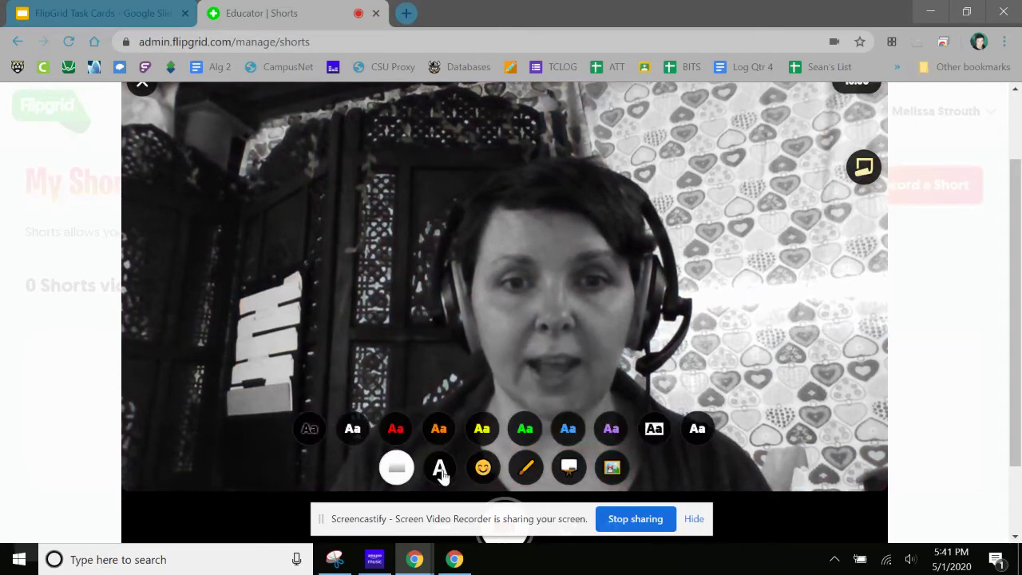
pyautogui.click(398, 434)
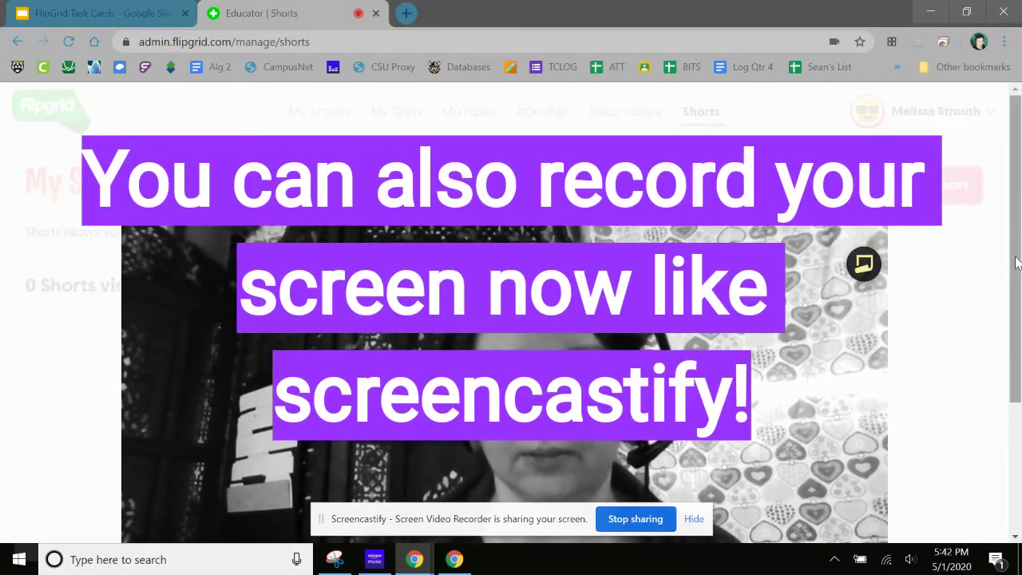
pyautogui.scroll(-2, 1017, 263)
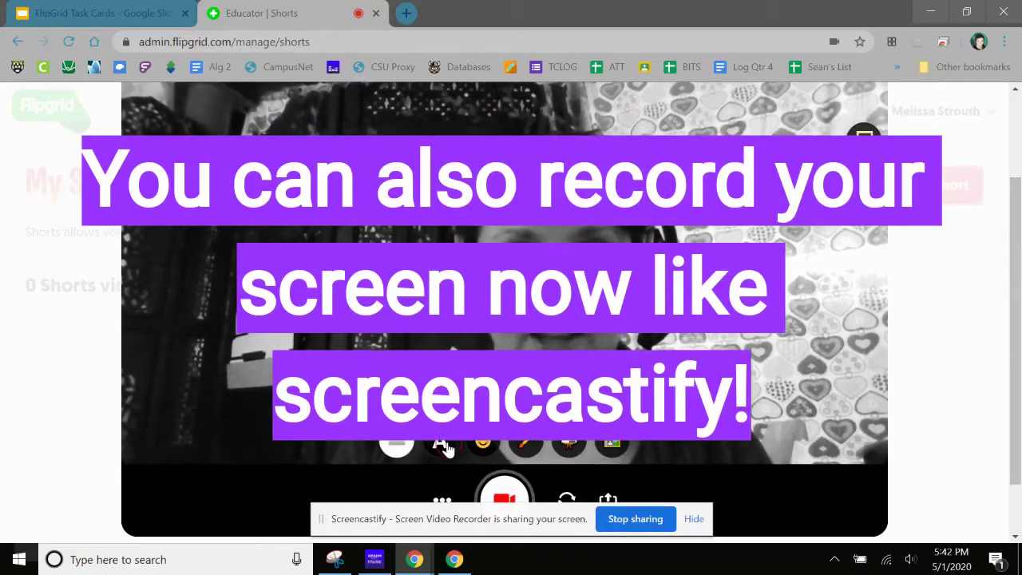
# Step: Add the caption 'I miss you all so much!' and drag it to the top of the video
pyautogui.click(387, 400)
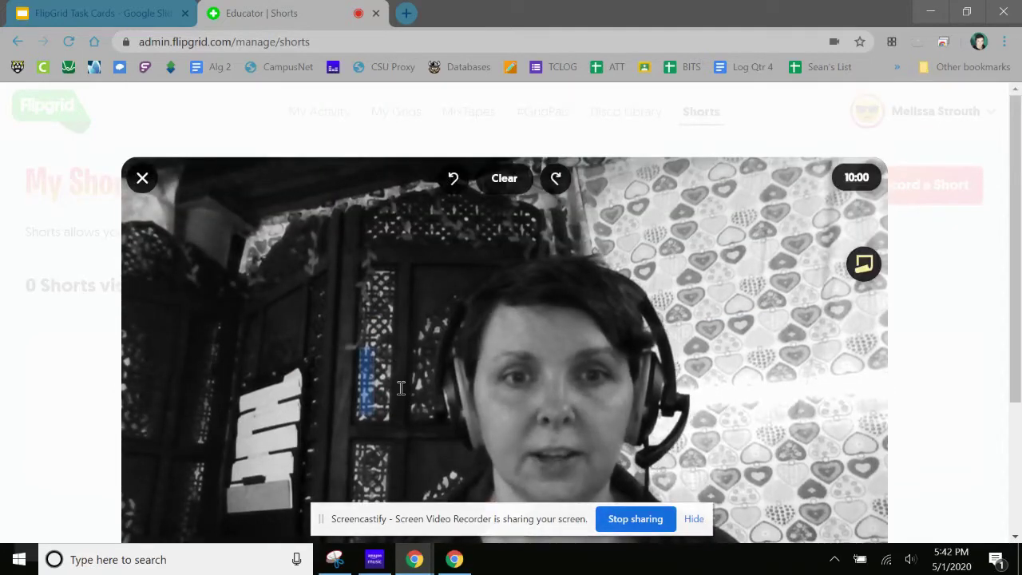
pyautogui.write('I miss ')
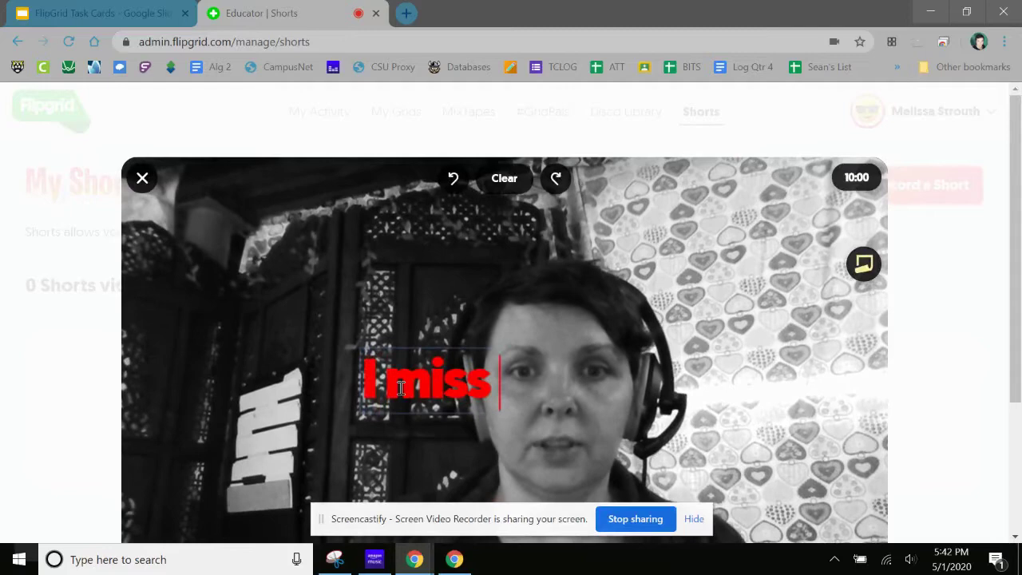
pyautogui.write('you all so much!')
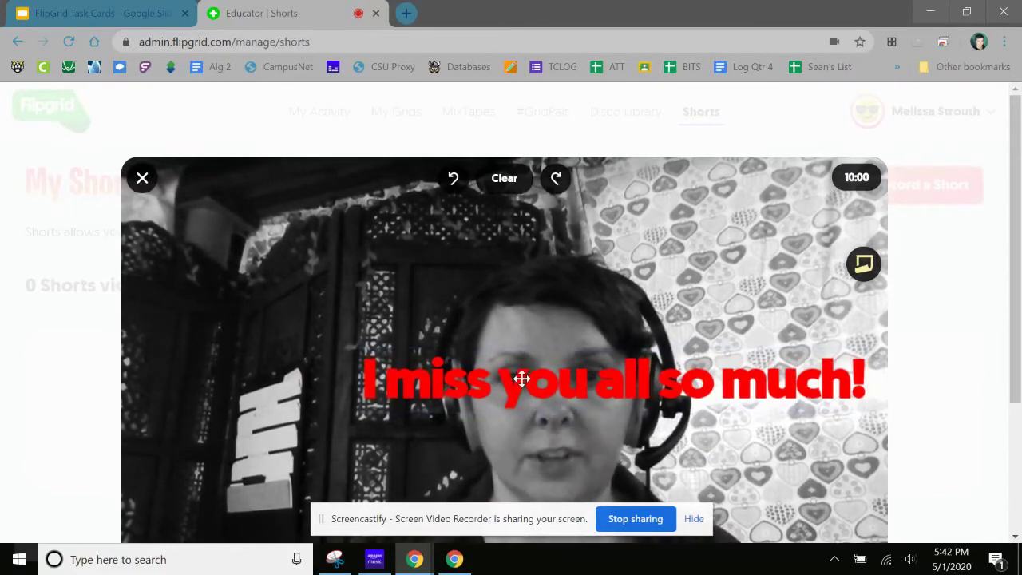
pyautogui.moveTo(520, 378); pyautogui.dragTo(372, 221)
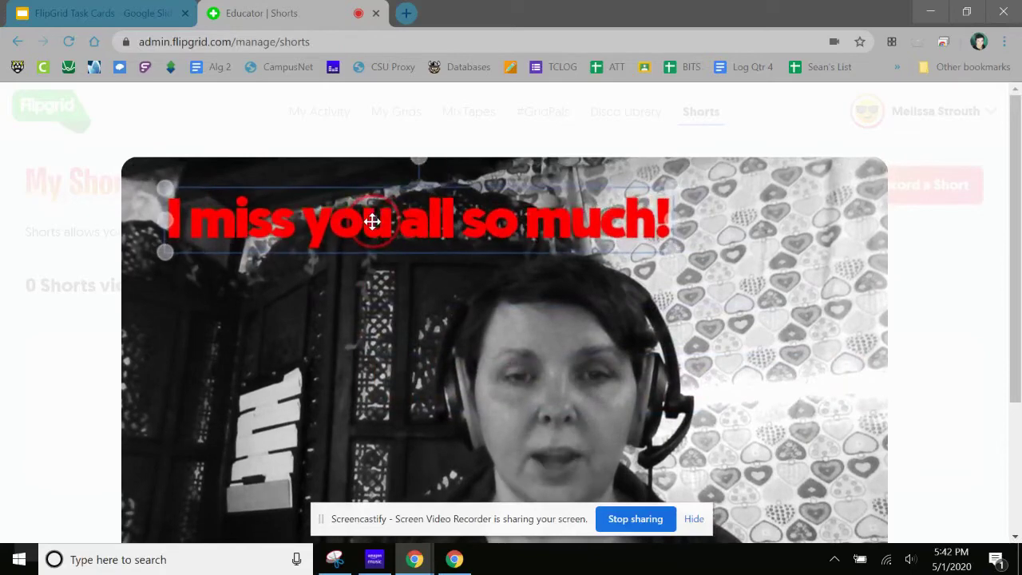
pyautogui.scroll(-1, 1014, 312)
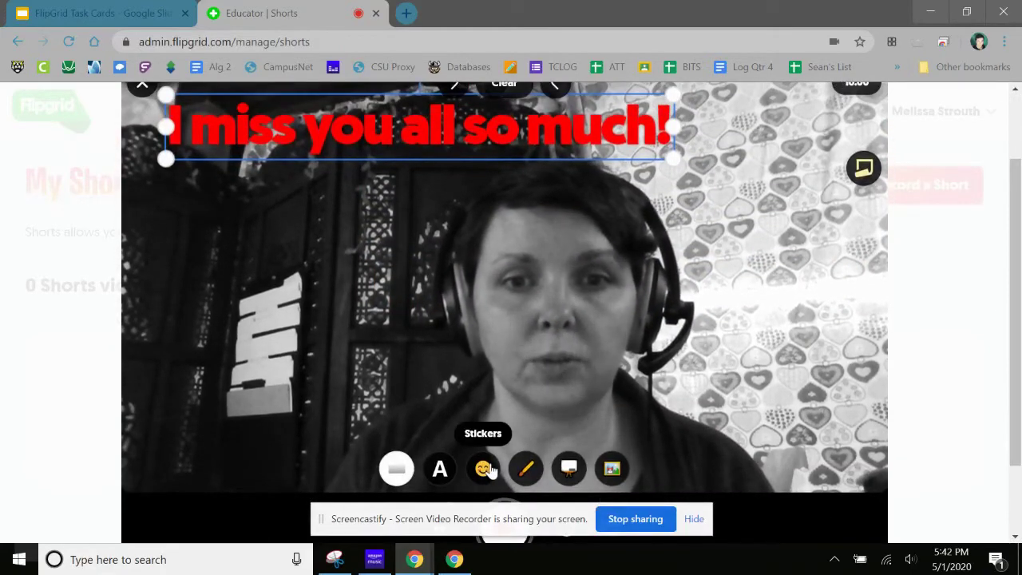
# Step: Add the frowning-face emoji sticker and move it left beside the head
pyautogui.click(486, 469)
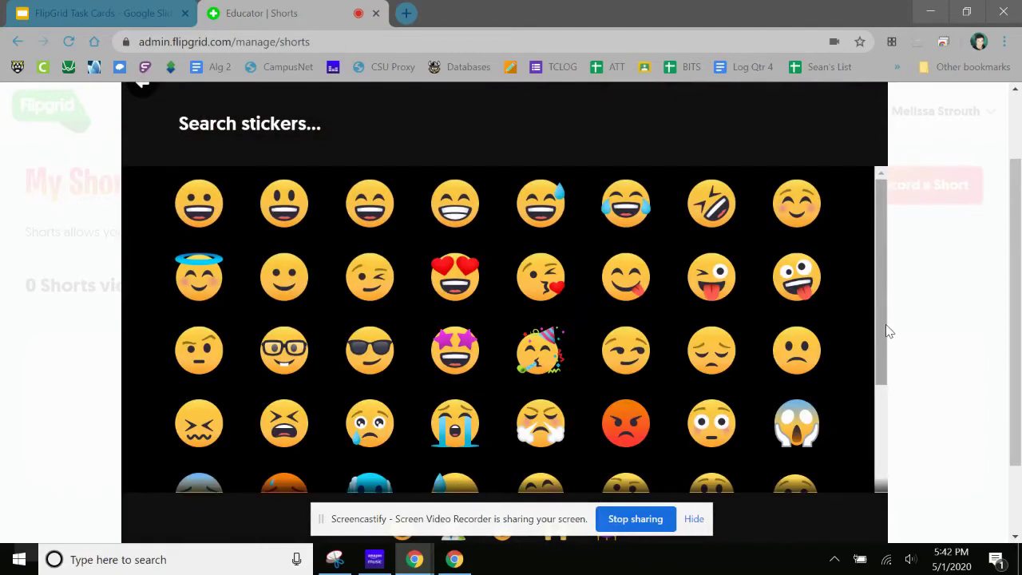
pyautogui.moveTo(1017, 335)
pyautogui.mouseDown()
pyautogui.moveTo(1017, 357)
pyautogui.moveTo(1012, 334)
pyautogui.mouseUp()
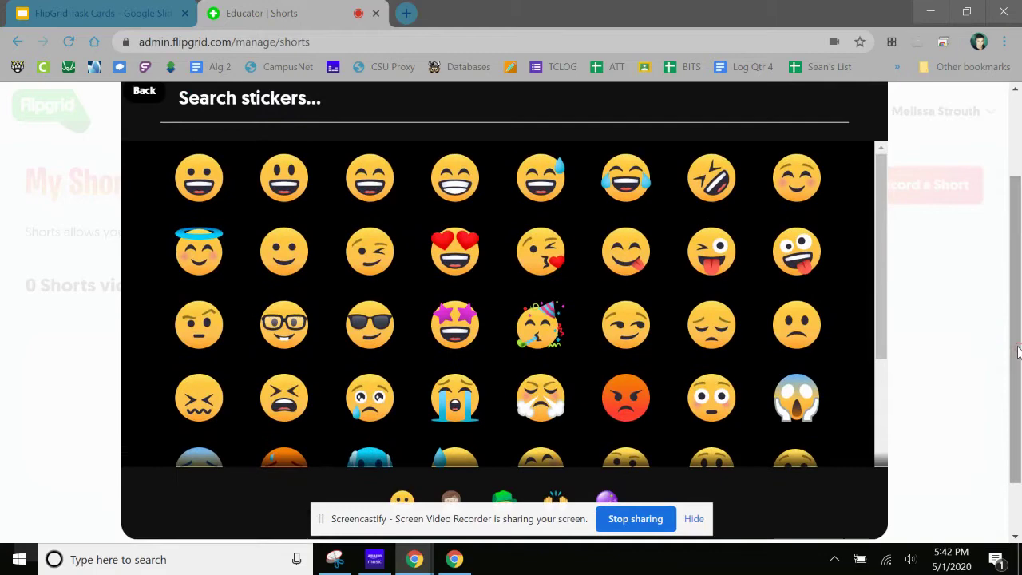
pyautogui.click(816, 328)
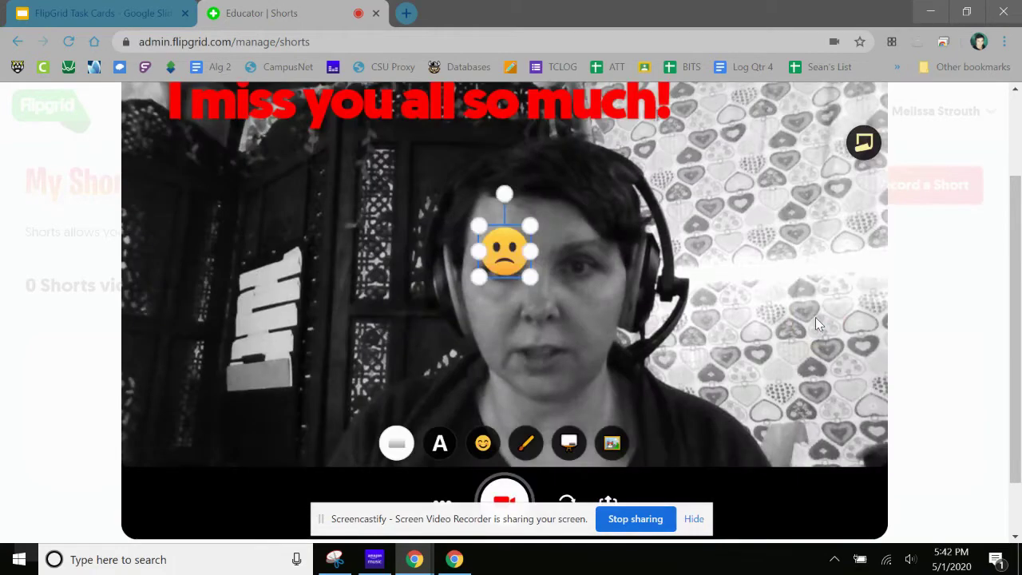
pyautogui.moveTo(484, 254); pyautogui.dragTo(306, 232)
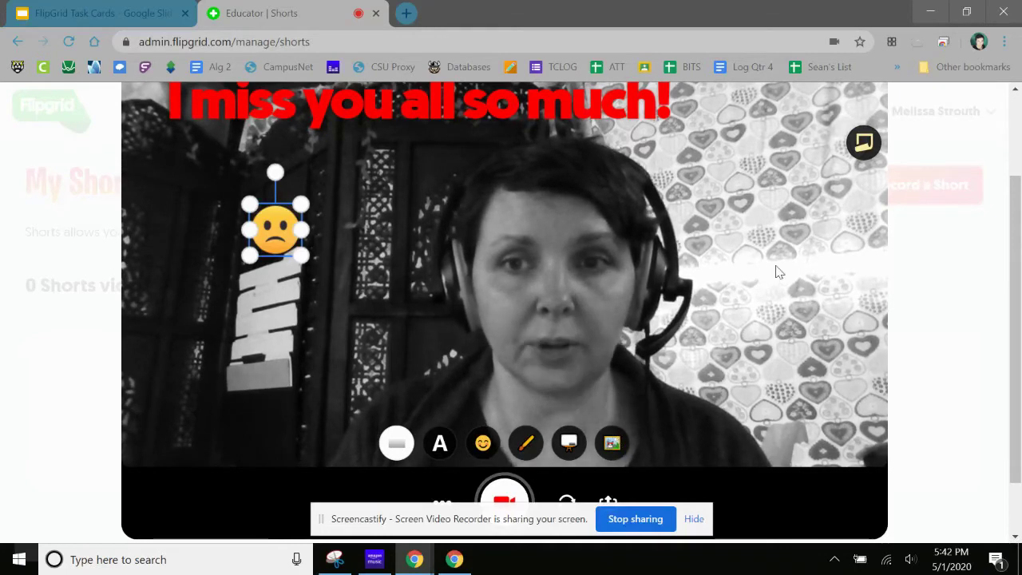
pyautogui.click(867, 152)
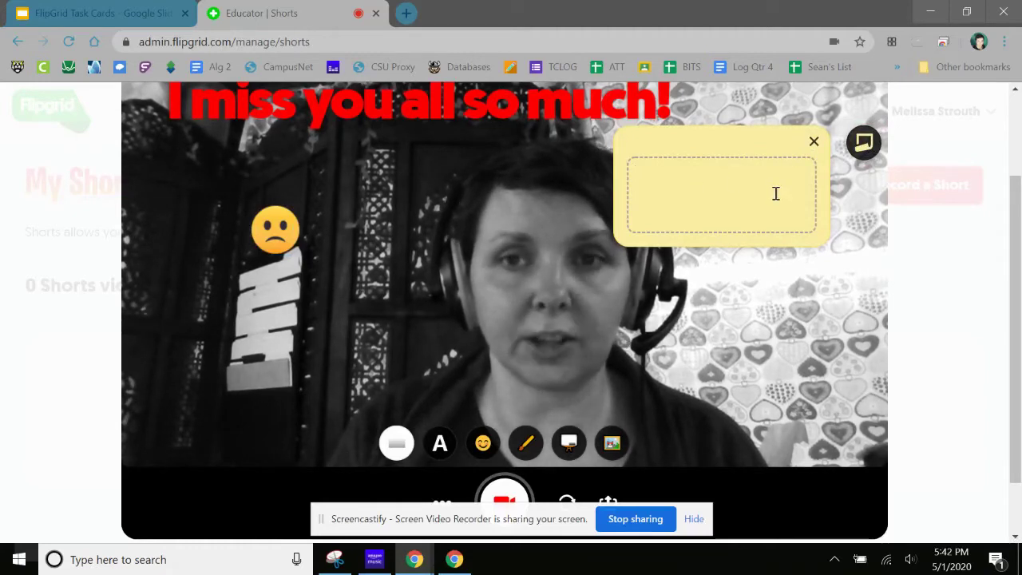
pyautogui.click(814, 145)
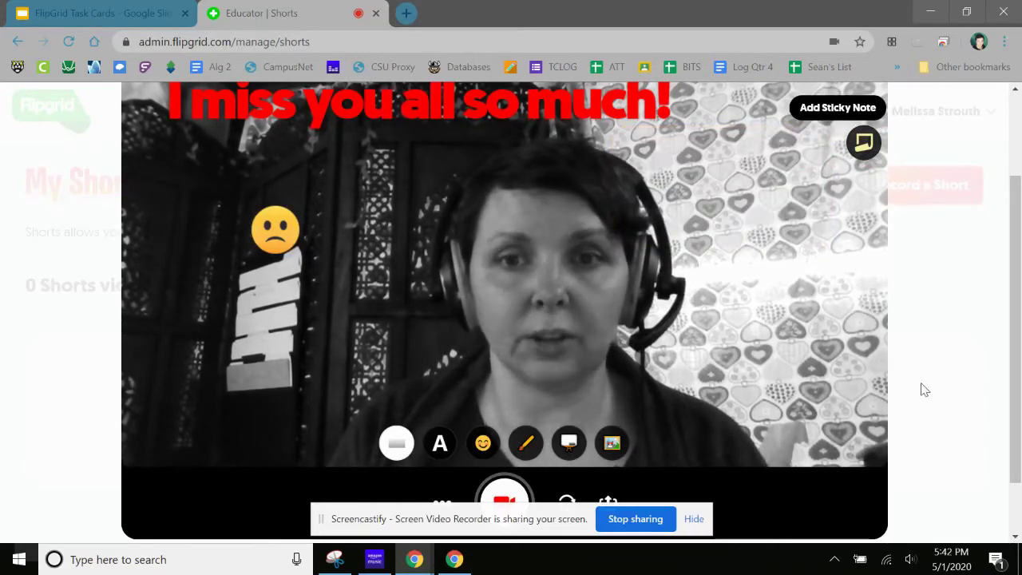
# Step: Record a one-second clip, open it in Review, and pause its playback
pyautogui.click(504, 498)
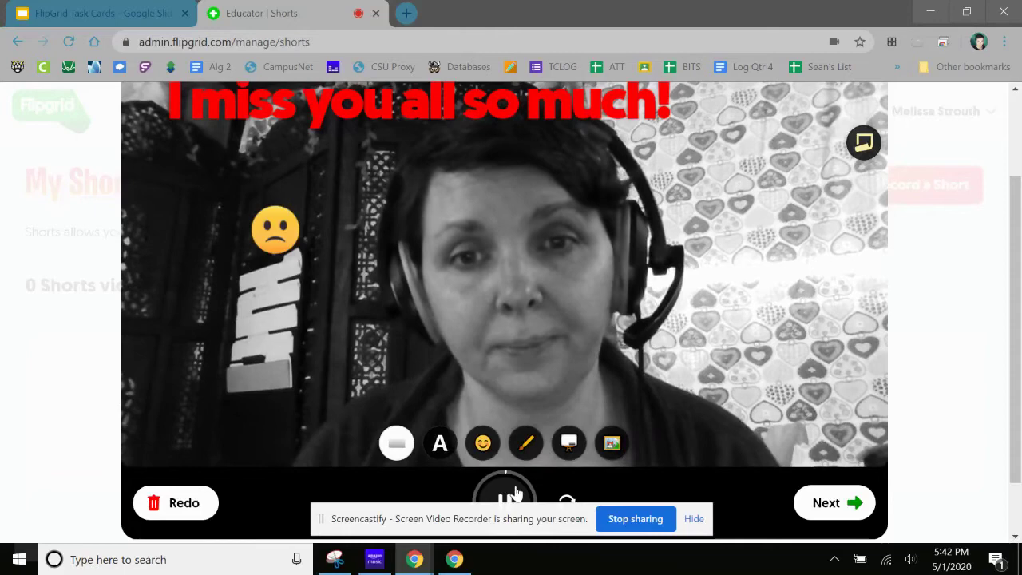
pyautogui.click(515, 495)
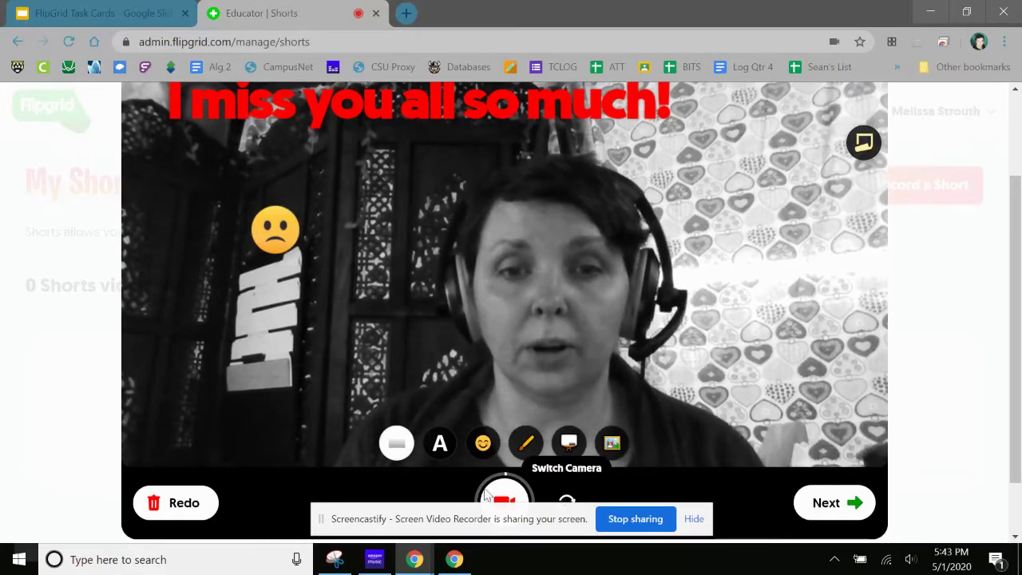
pyautogui.click(830, 504)
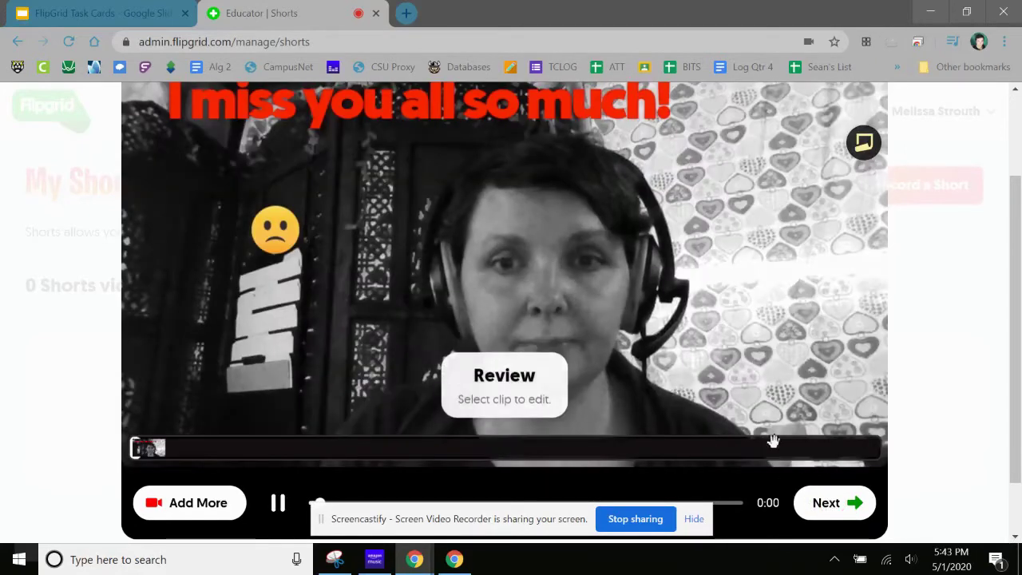
pyautogui.click(279, 503)
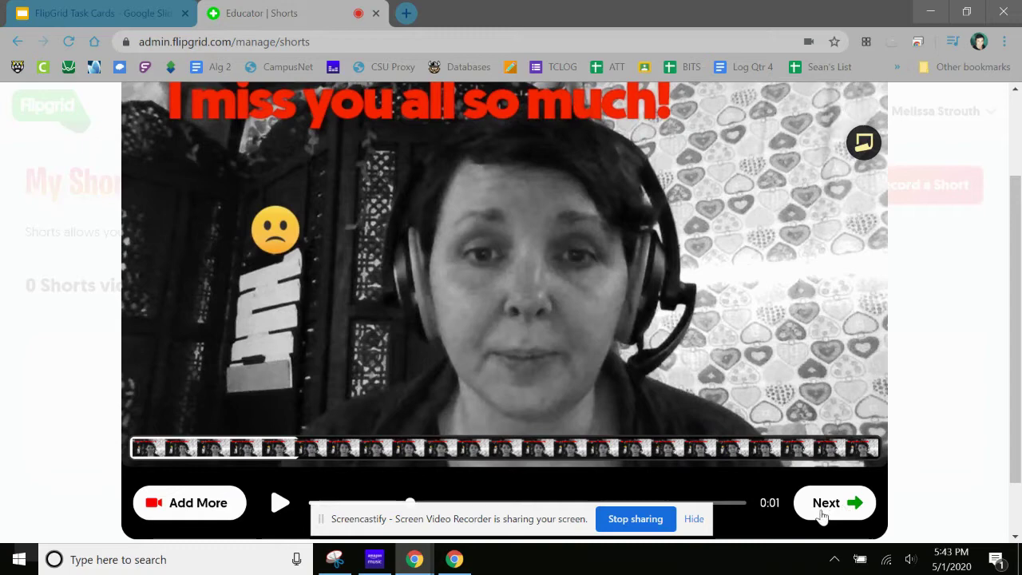
# Step: Move to the Selfie camera and snap a selfie photo for the Short
pyautogui.click(824, 512)
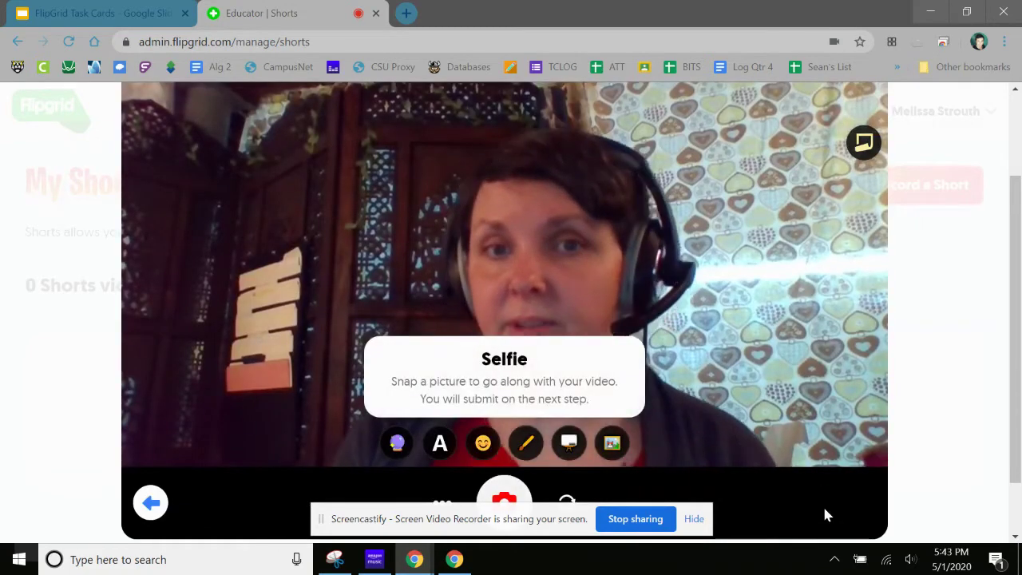
pyautogui.click(503, 497)
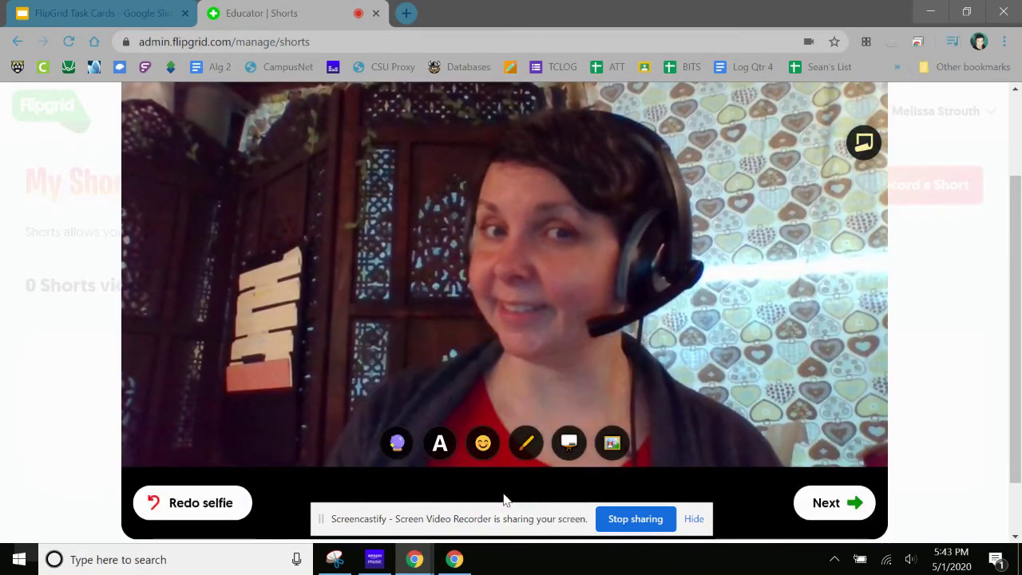
# Step: Place the tiara from the Accessories stickers on top of the head in the selfie
pyautogui.click(484, 443)
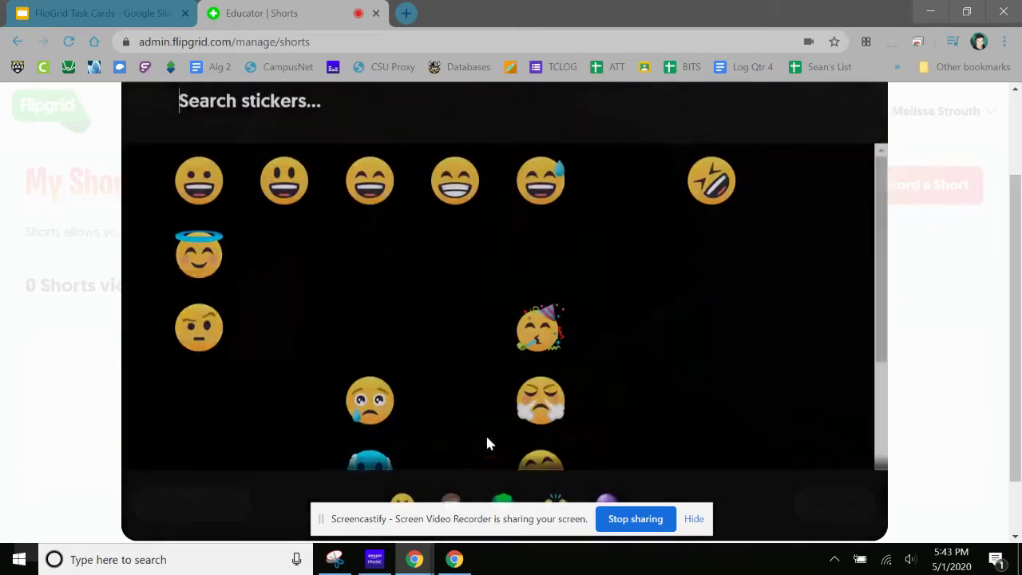
pyautogui.click(879, 308)
pyautogui.moveTo(878, 309); pyautogui.dragTo(878, 383)
pyautogui.moveTo(1007, 319); pyautogui.dragTo(1008, 356)
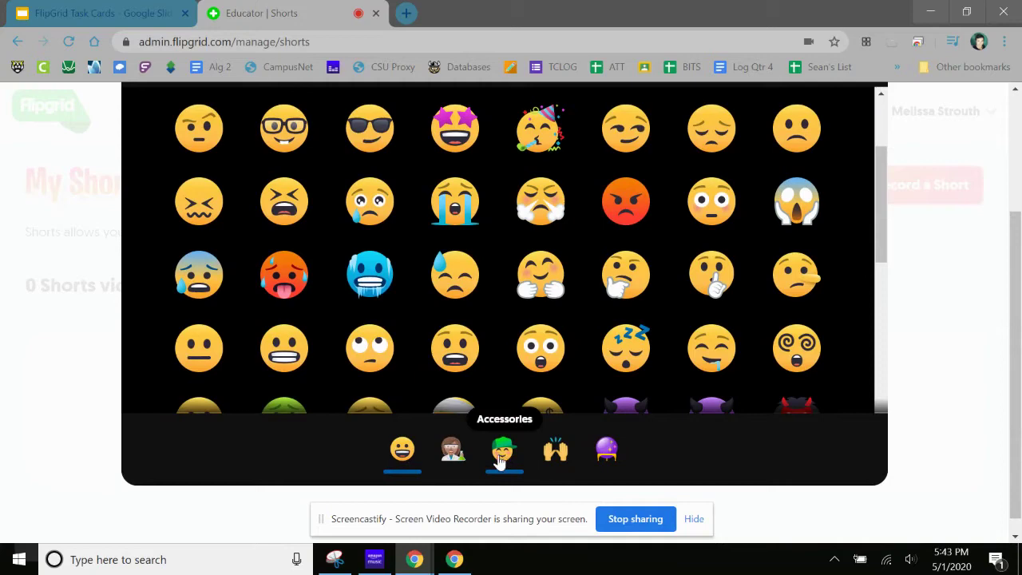
pyautogui.click(504, 451)
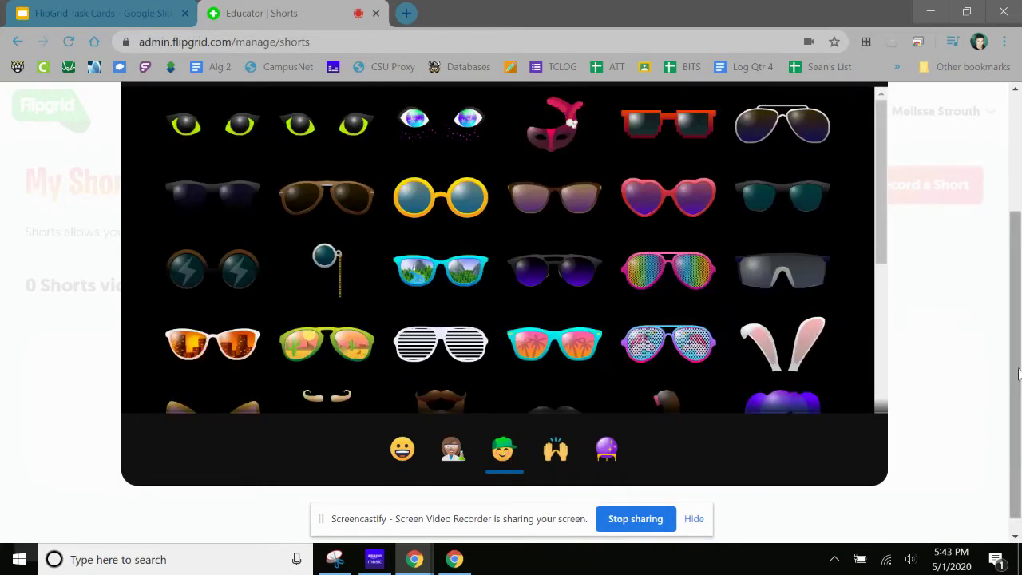
pyautogui.moveTo(1014, 367)
pyautogui.mouseDown()
pyautogui.moveTo(1015, 337)
pyautogui.moveTo(1014, 360)
pyautogui.mouseUp()
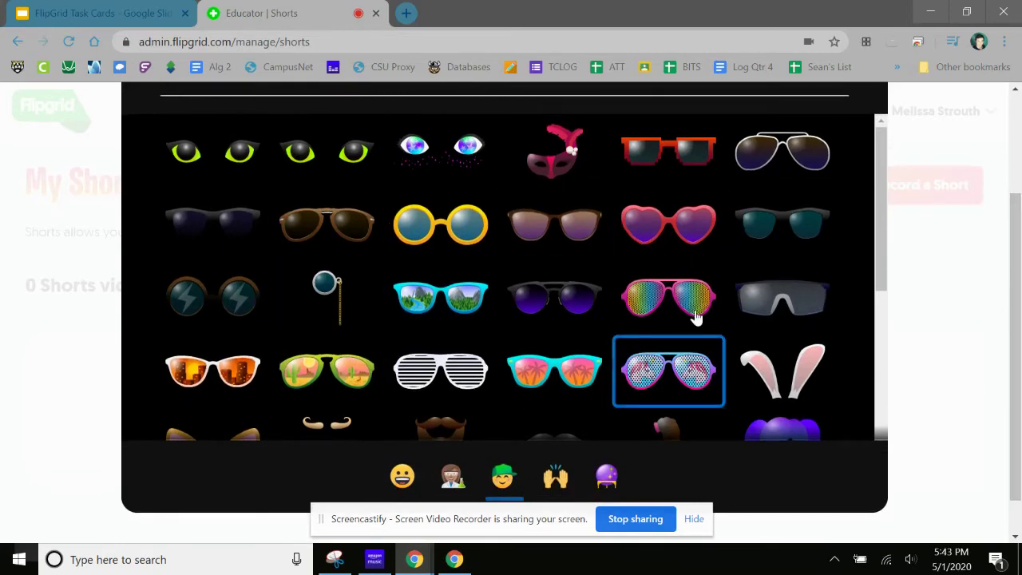
pyautogui.moveTo(882, 244); pyautogui.dragTo(883, 375)
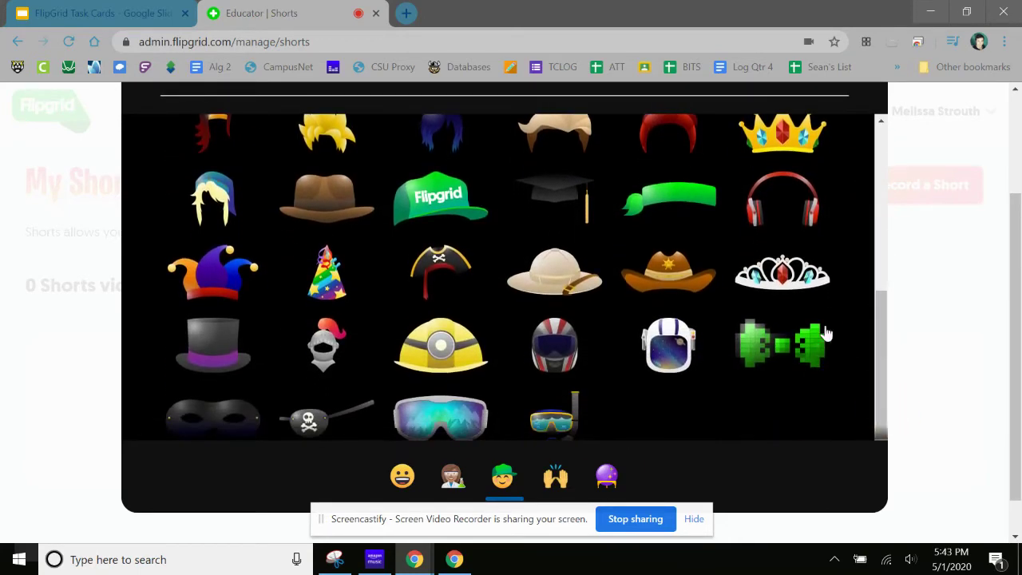
pyautogui.click(781, 272)
pyautogui.moveTo(517, 235); pyautogui.dragTo(586, 123)
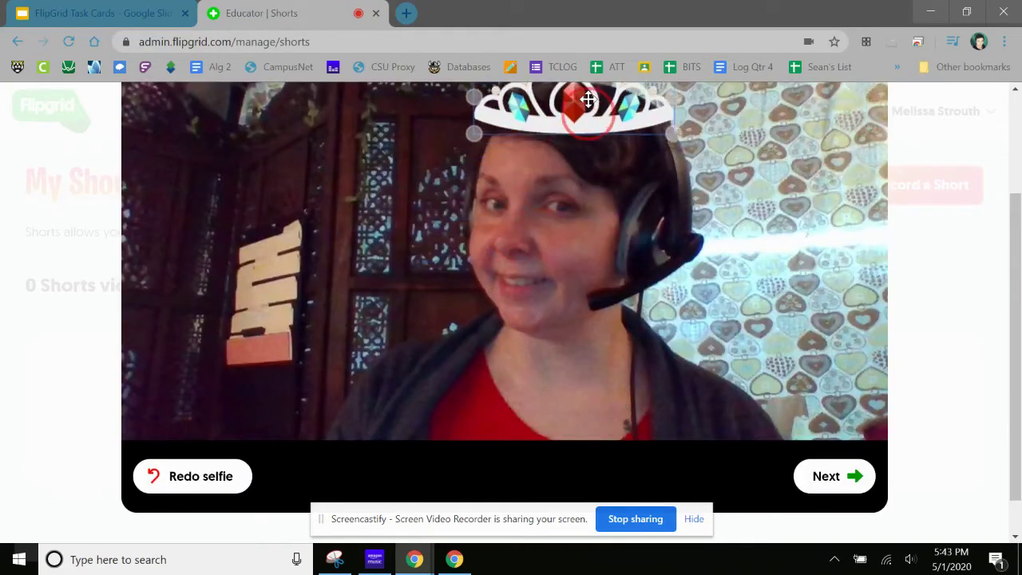
pyautogui.click(769, 289)
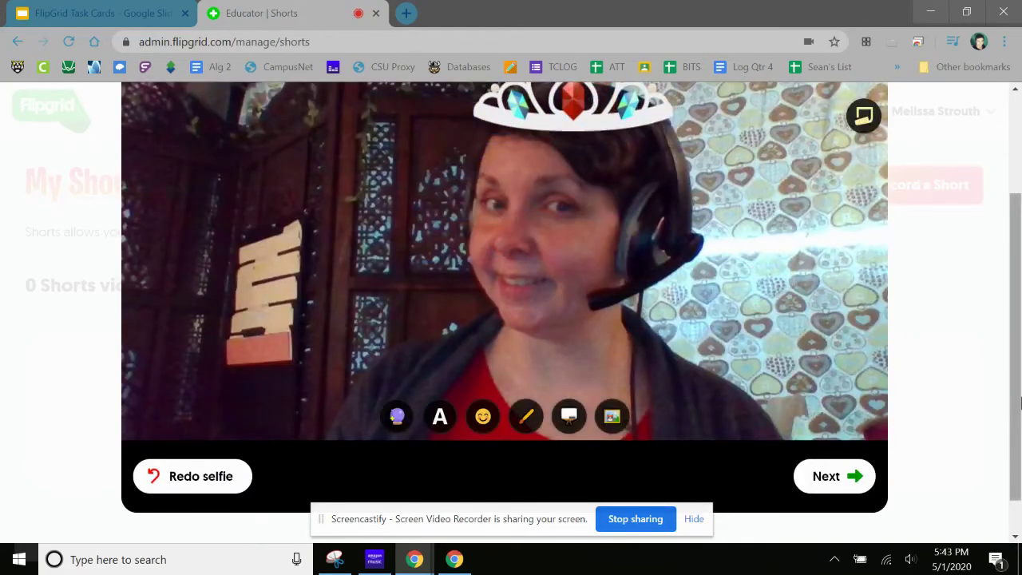
pyautogui.moveTo(1014, 399)
pyautogui.mouseDown()
pyautogui.moveTo(1016, 369)
pyautogui.moveTo(1021, 435)
pyautogui.moveTo(1007, 427)
pyautogui.moveTo(1008, 376)
pyautogui.moveTo(1007, 406)
pyautogui.mouseUp()
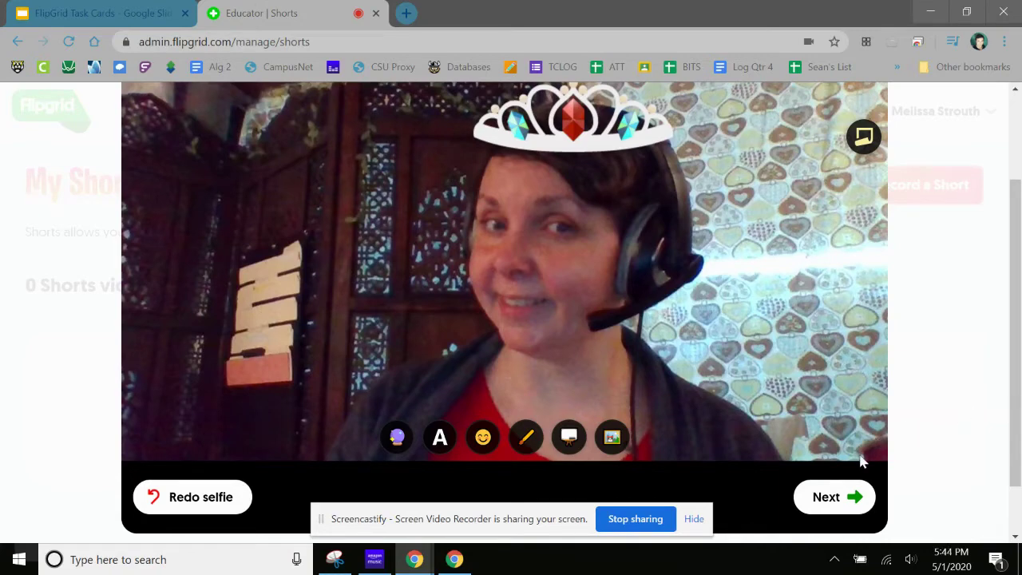
# Step: Upload the Short, check the FlipGrid Task Cards slides, and return to My Shorts
pyautogui.click(854, 501)
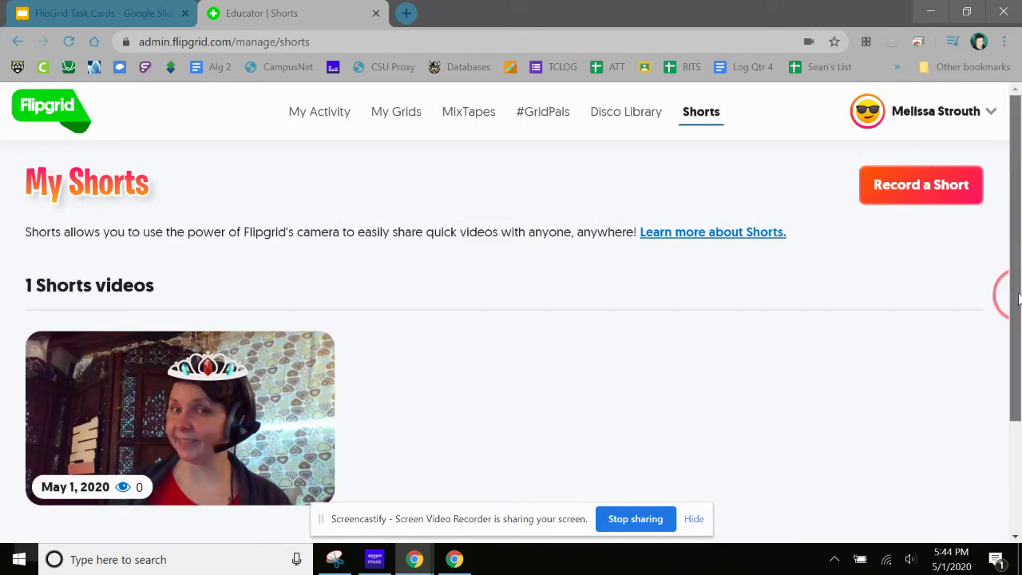
pyautogui.scroll(-1, 1004, 290)
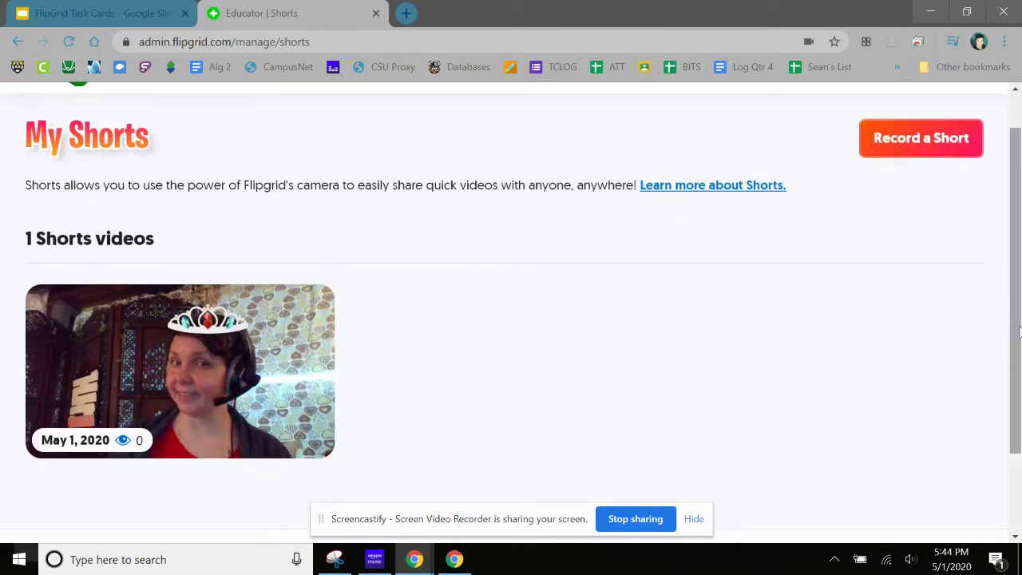
pyautogui.click(145, 15)
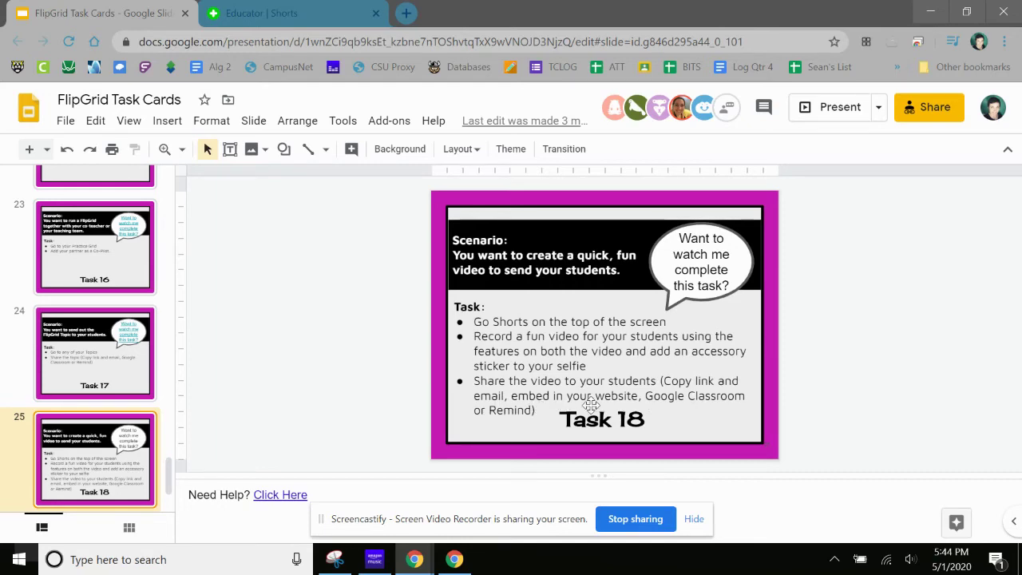
pyautogui.click(261, 14)
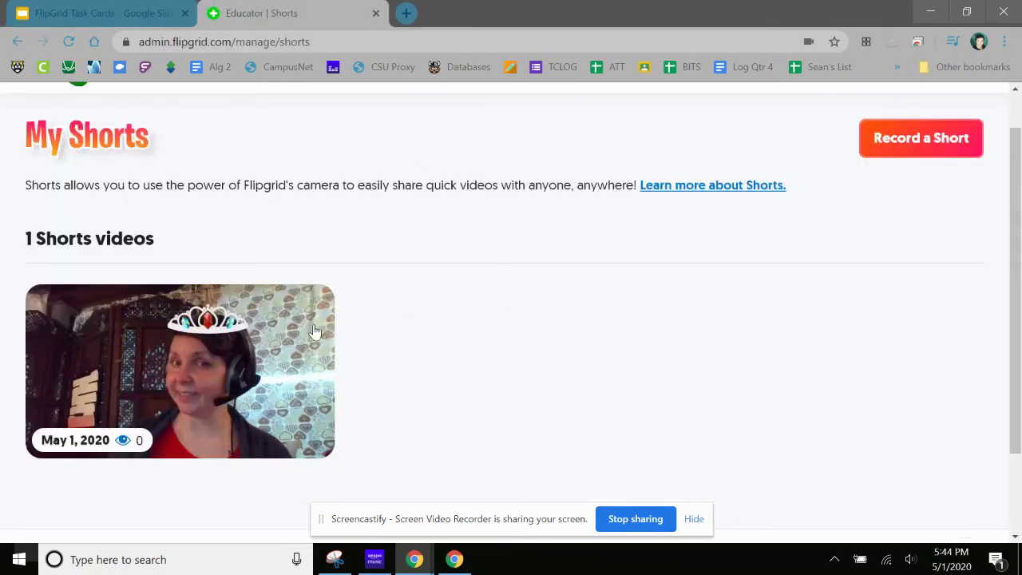
# Step: Open the tiara Short's viewer showing its shorts.flipgrid.com link and sharing options
pyautogui.click(250, 327)
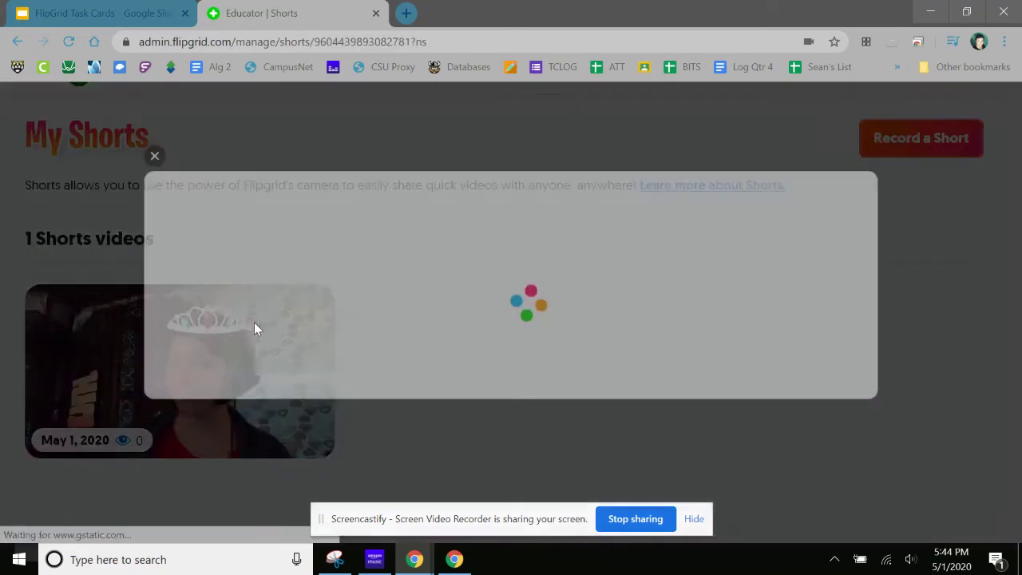
pyautogui.scroll(-2, 1008, 209)
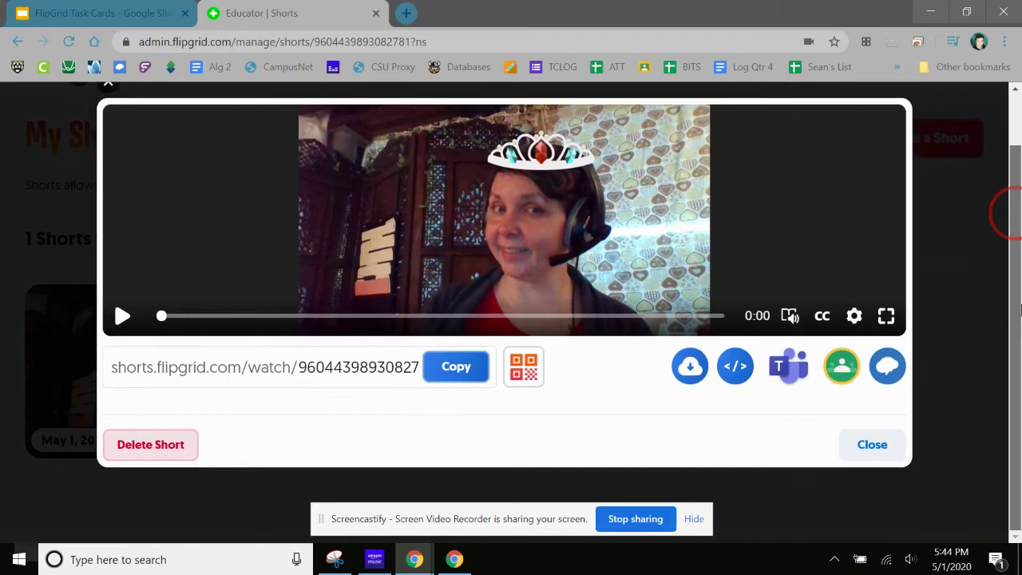